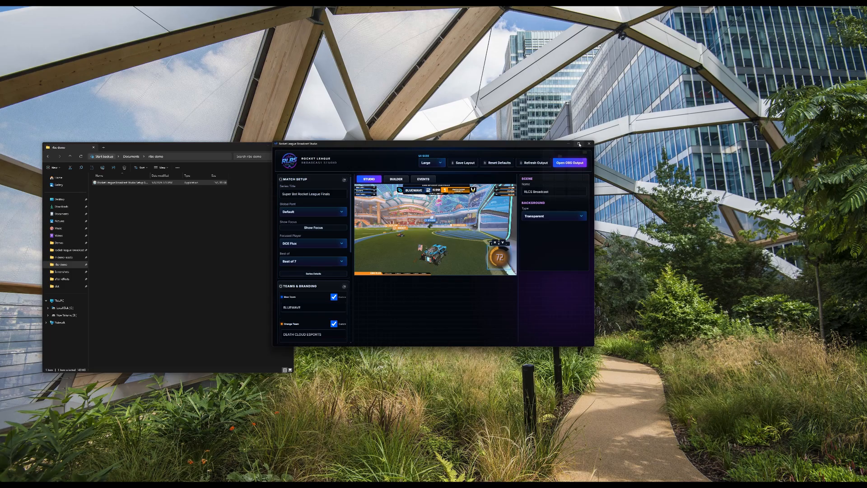
# Maximize the studio window, expand the series details and set the series length to Best of 3
pyautogui.click(579, 145)
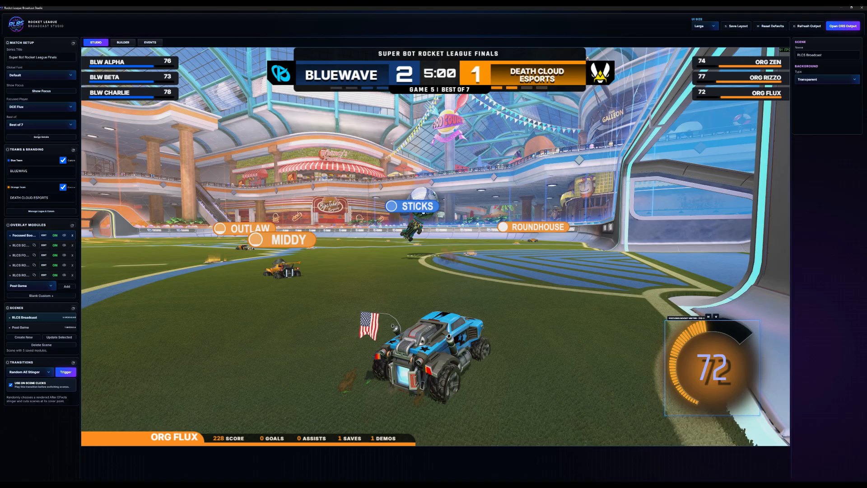
pyautogui.click(41, 136)
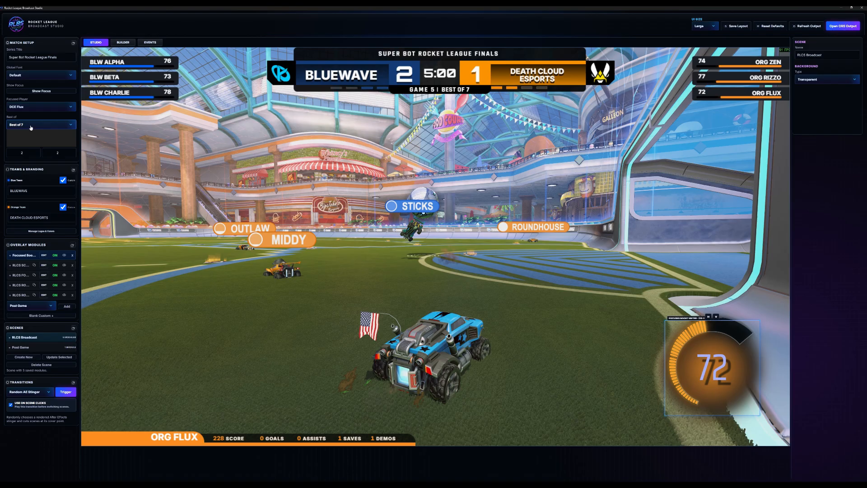
pyautogui.click(36, 134)
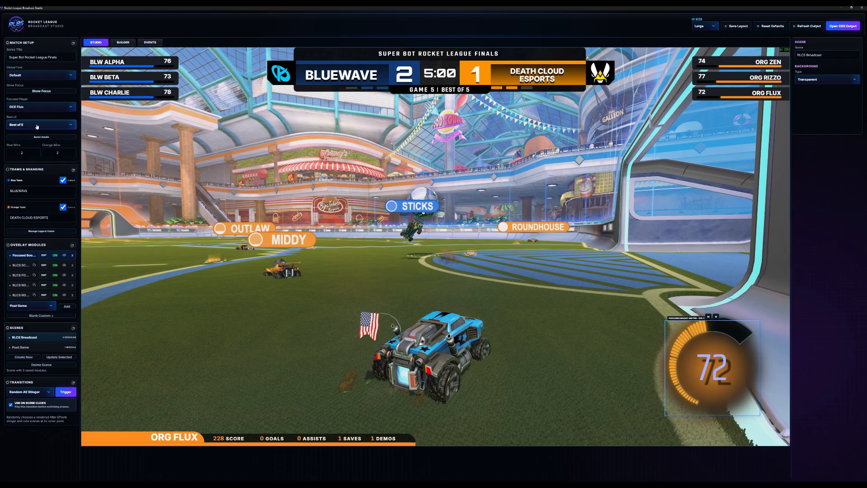
pyautogui.click(37, 126)
pyautogui.click(39, 131)
# Expand the logo and color settings for the blue and orange teams
pyautogui.click(34, 230)
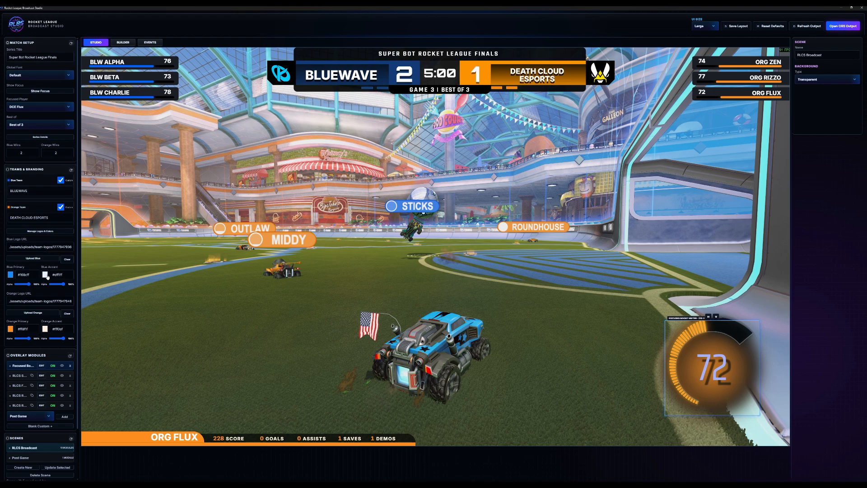
pyautogui.scroll(-1, 48, 277)
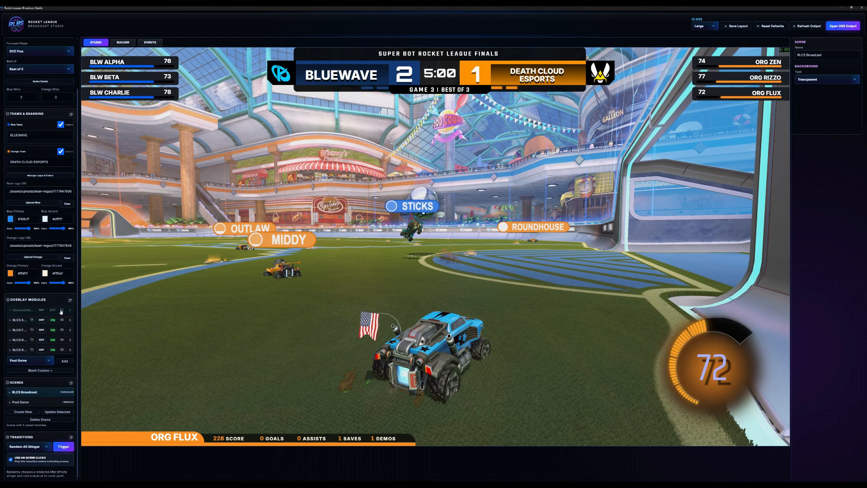
# Toggle the Focused Boost Meter and RLCS scoreboard modules off and on, and check which overlay modules can be added
pyautogui.click(62, 311)
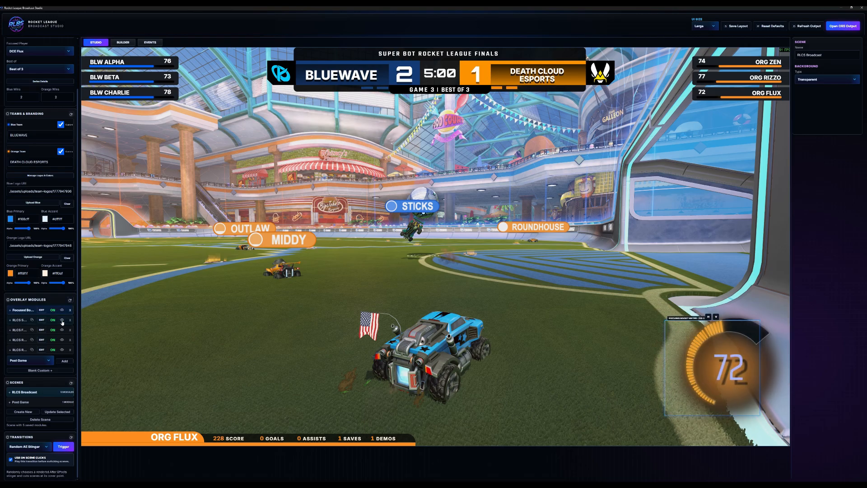
pyautogui.click(62, 320)
pyautogui.click(62, 321)
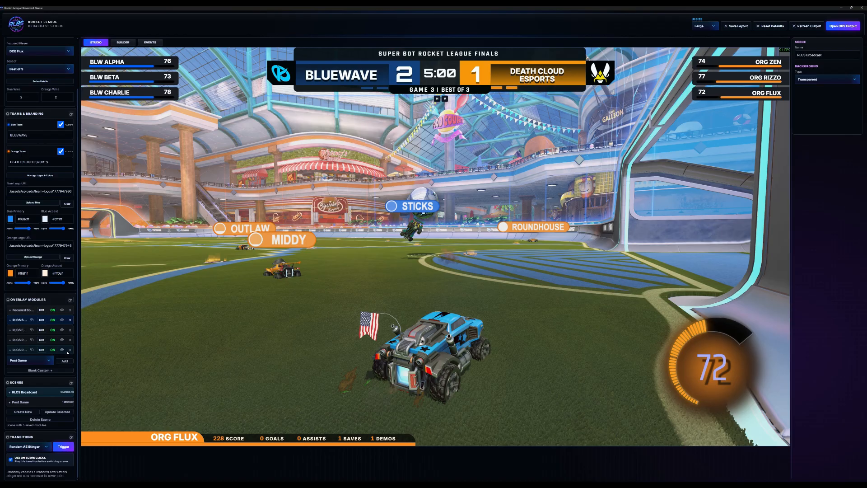
pyautogui.click(36, 361)
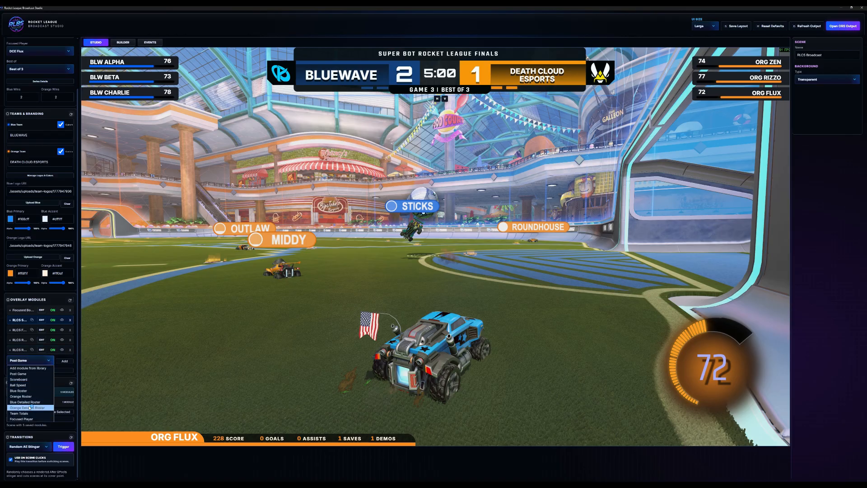
pyautogui.click(63, 379)
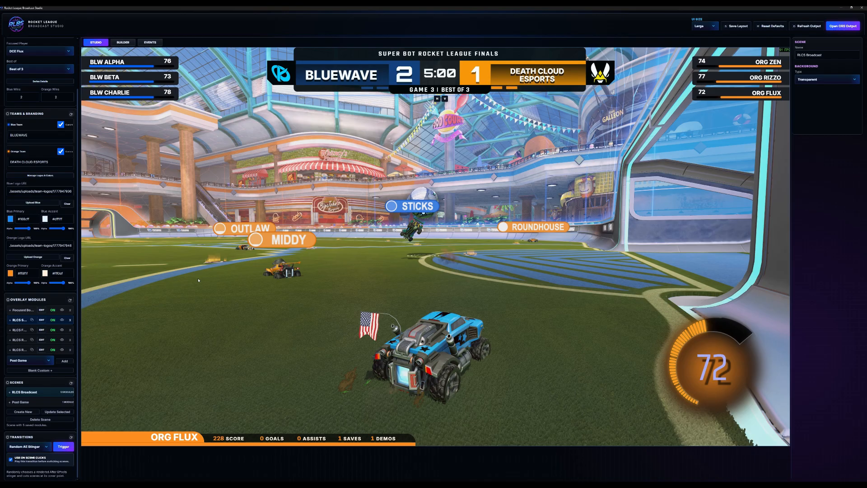
# Nudge the blue roster up in the preview and center the RLCS scoreboard horizontally along the preview's upper edge
pyautogui.moveTo(160, 89)
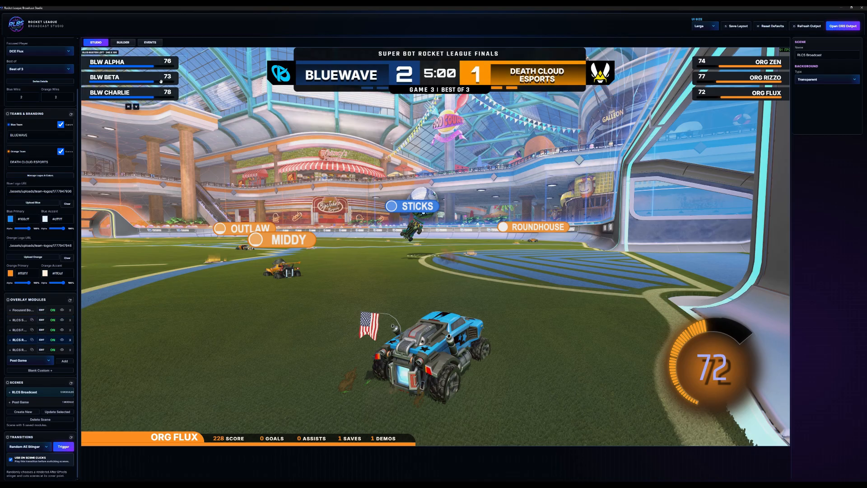
pyautogui.moveTo(161, 81)
pyautogui.mouseDown()
pyautogui.moveTo(176, 84)
pyautogui.moveTo(161, 76)
pyautogui.mouseUp()
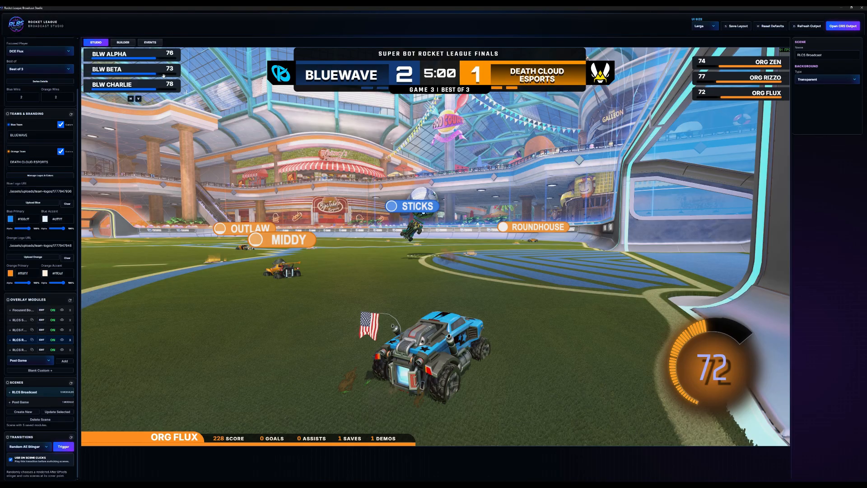
pyautogui.moveTo(438, 88); pyautogui.dragTo(358, 167)
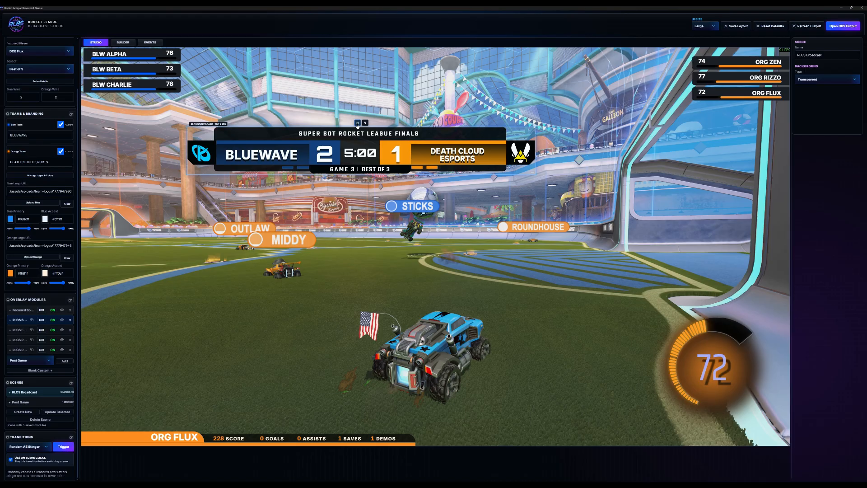
pyautogui.click(357, 124)
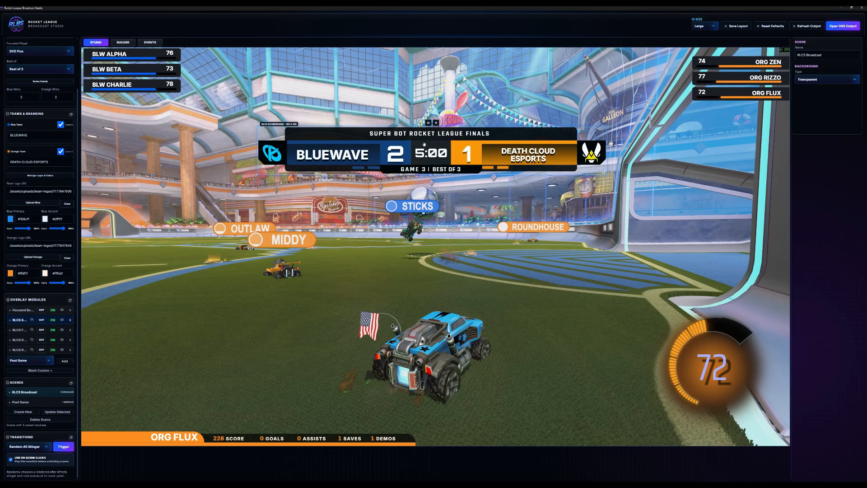
pyautogui.moveTo(434, 148); pyautogui.dragTo(438, 68)
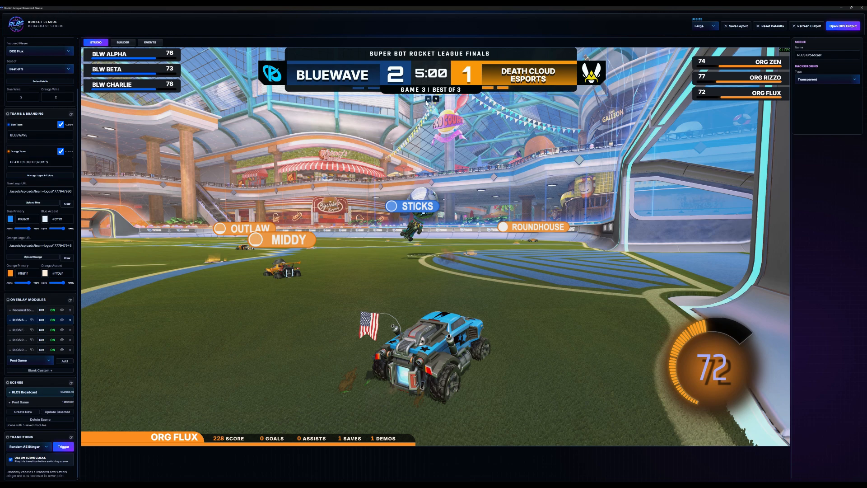
# Check which actions are available for the RLCS scoreboard module without applying any
pyautogui.rightClick(387, 75)
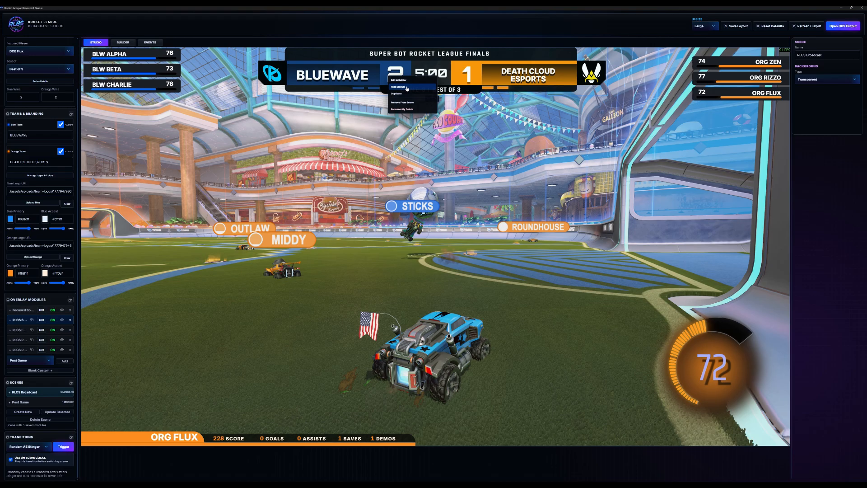
pyautogui.click(161, 71)
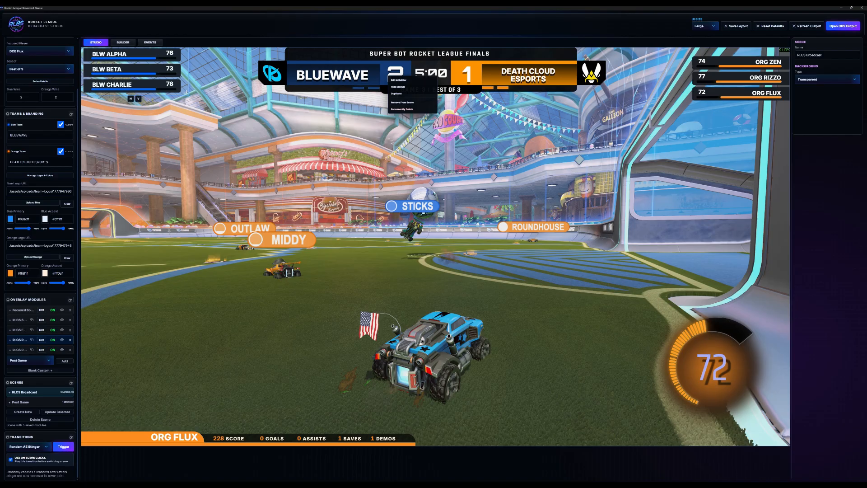
pyautogui.click(838, 160)
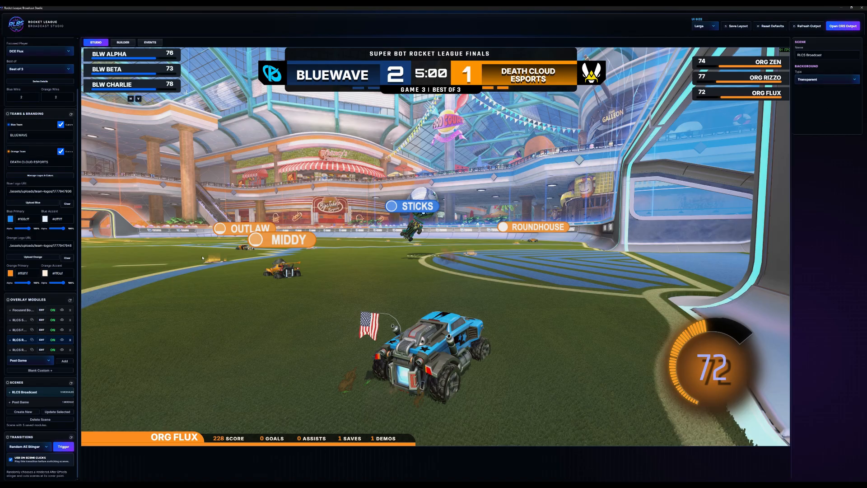
# View the Post Game scene and switch back to the RLCS Broadcast scene
pyautogui.click(29, 403)
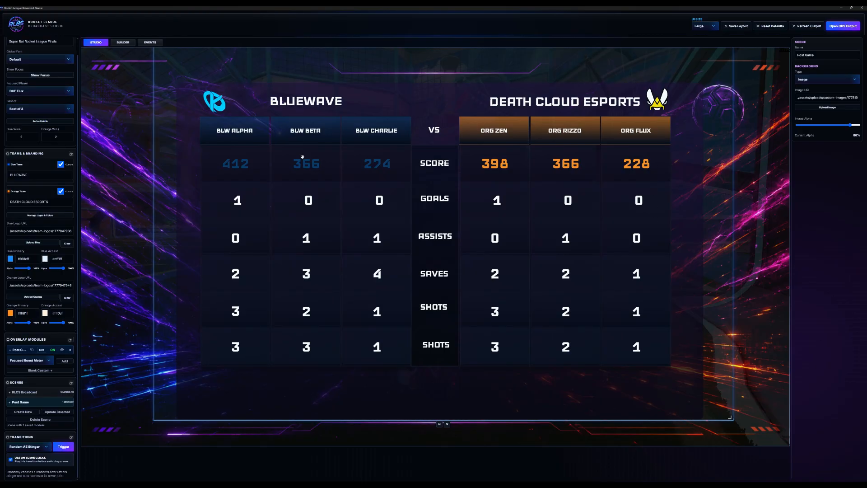
pyautogui.click(23, 393)
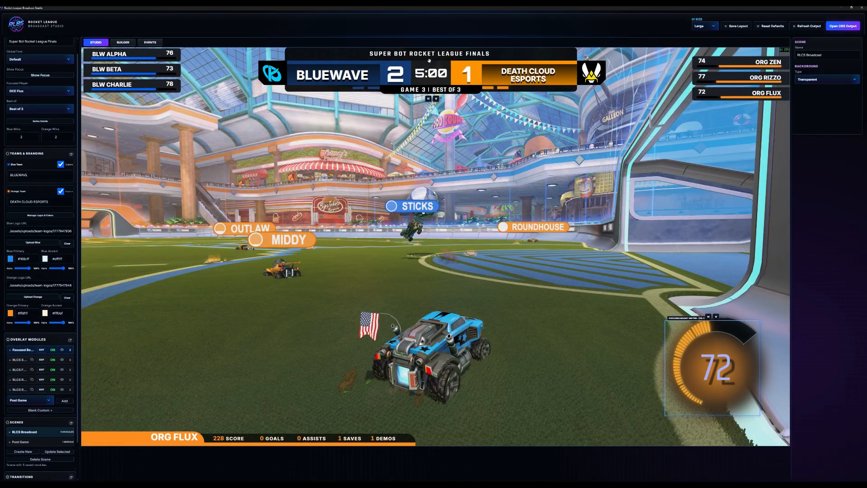
# Open the RLCS scoreboard in the builder, examine its layers and element properties, and return to the studio view
pyautogui.click(427, 72)
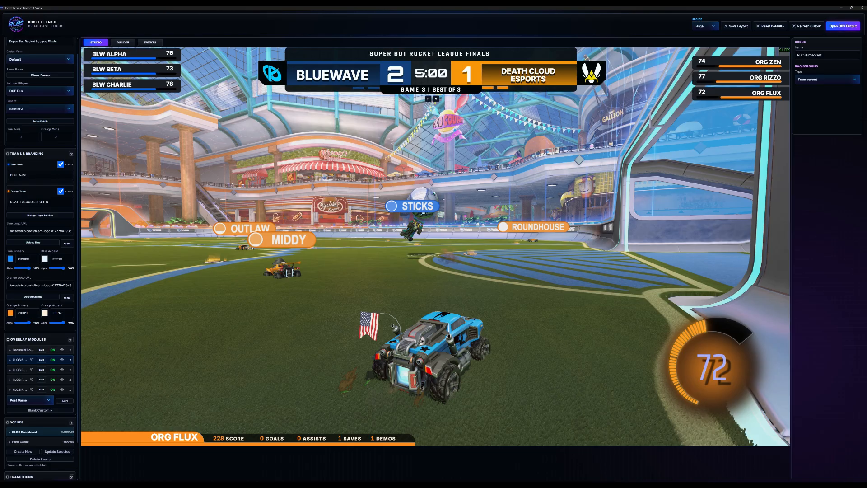
pyautogui.moveTo(173, 52)
pyautogui.rightClick(337, 72)
pyautogui.click(346, 75)
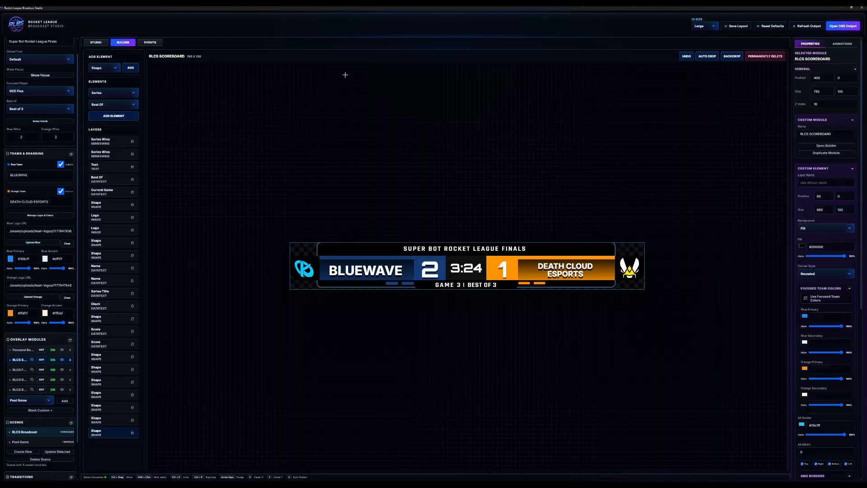
pyautogui.click(96, 43)
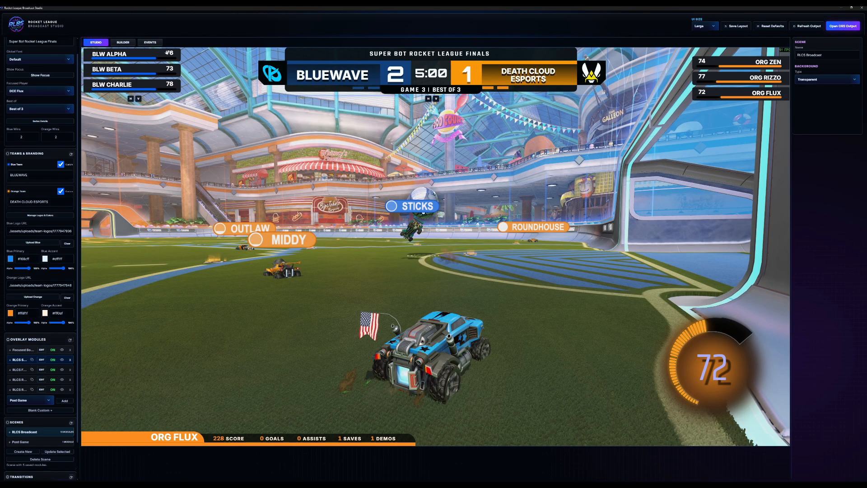
pyautogui.click(124, 43)
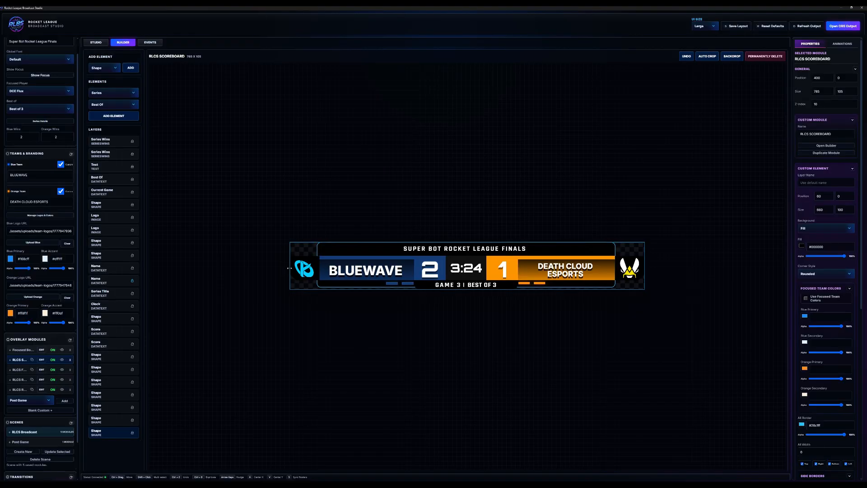
pyautogui.scroll(-3, 858, 258)
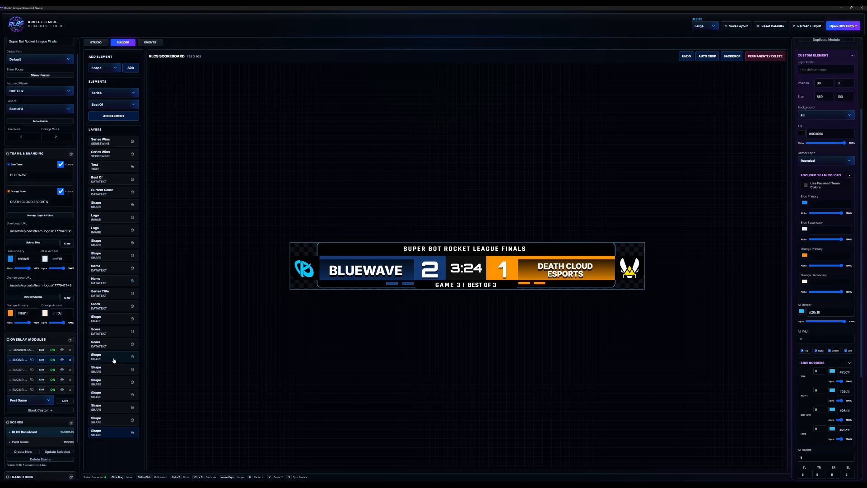
pyautogui.click(98, 43)
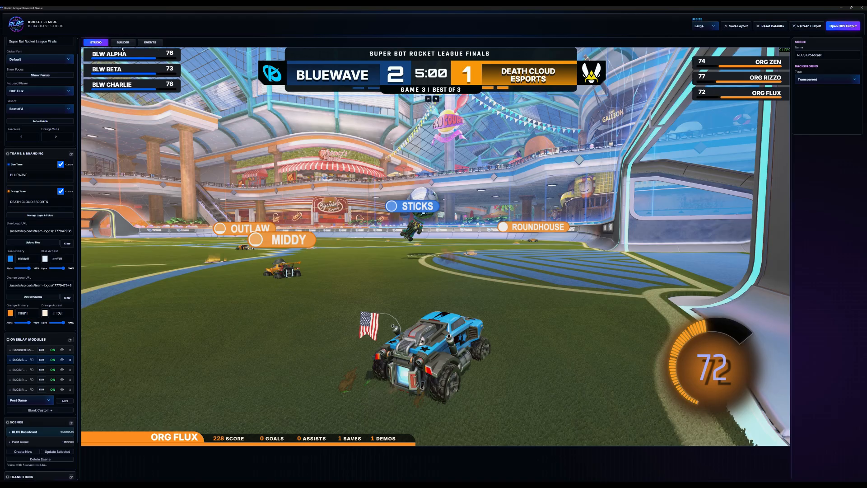
# Switch to the Post Game scene and return to RLCS Broadcast to preview the scene change
pyautogui.scroll(-1, 36, 441)
pyautogui.click(36, 440)
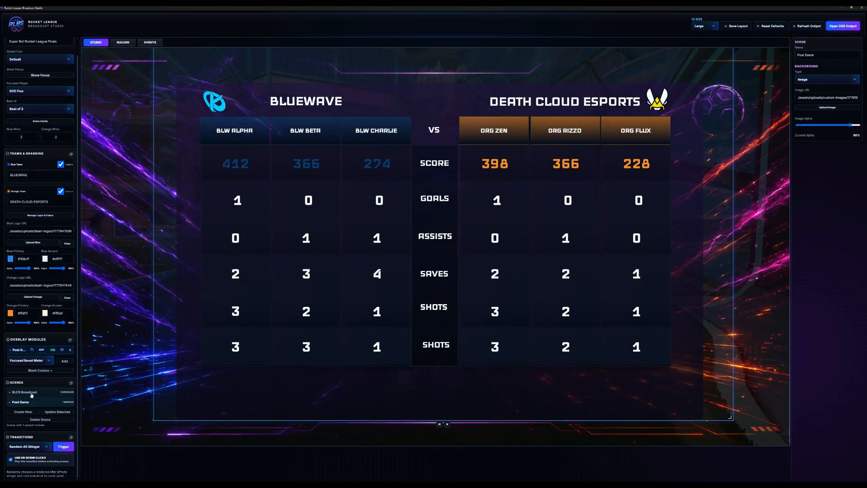
pyautogui.click(32, 393)
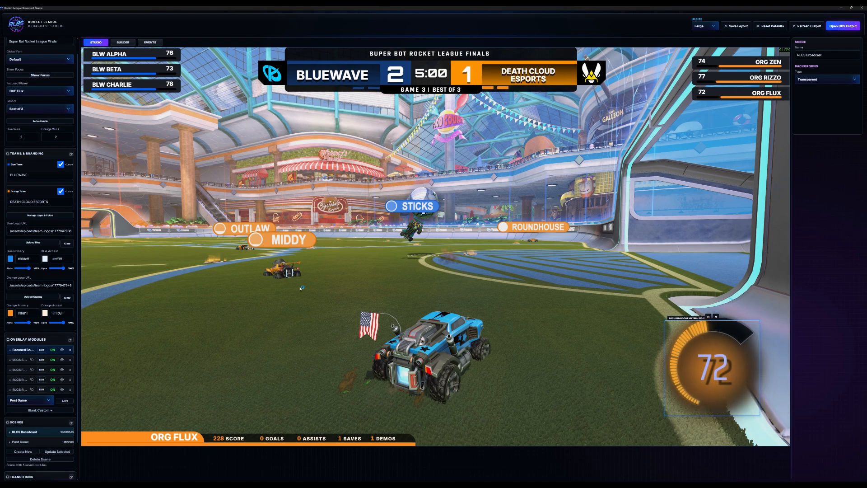
# Open the scene event settings, widen their panel and examine the saved event rules
pyautogui.click(153, 44)
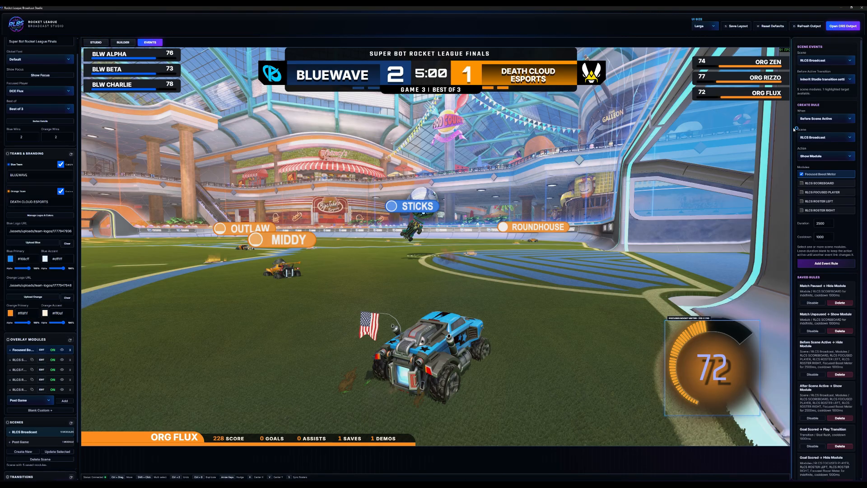
pyautogui.moveTo(793, 130); pyautogui.dragTo(684, 132)
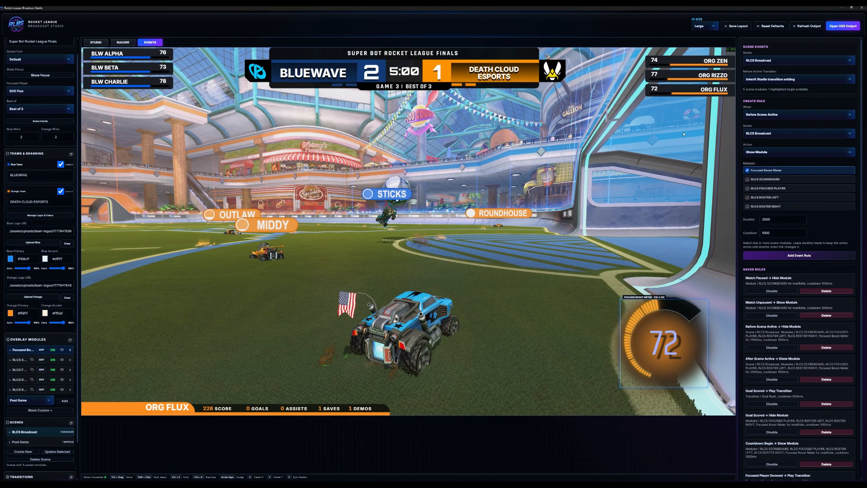
pyautogui.scroll(-1, 779, 266)
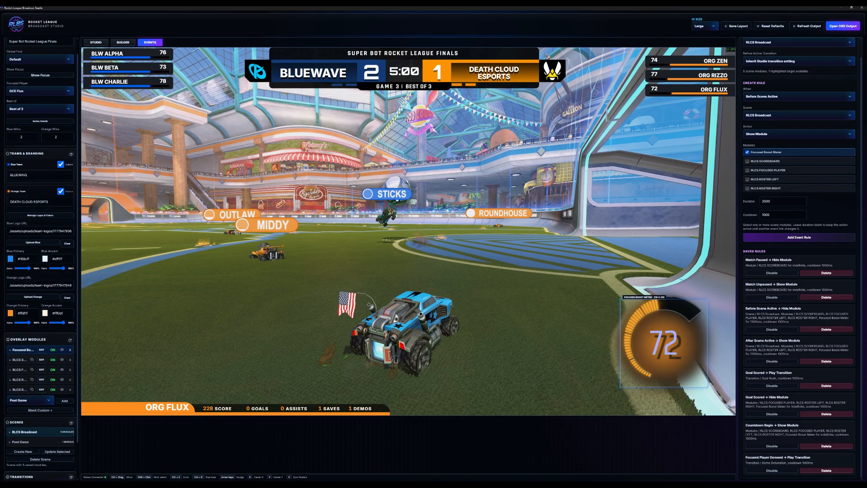
# Preview the Corner Pinch and Arena Fold stinger transitions, and select and trigger Double Commit
pyautogui.scroll(-1, 57, 396)
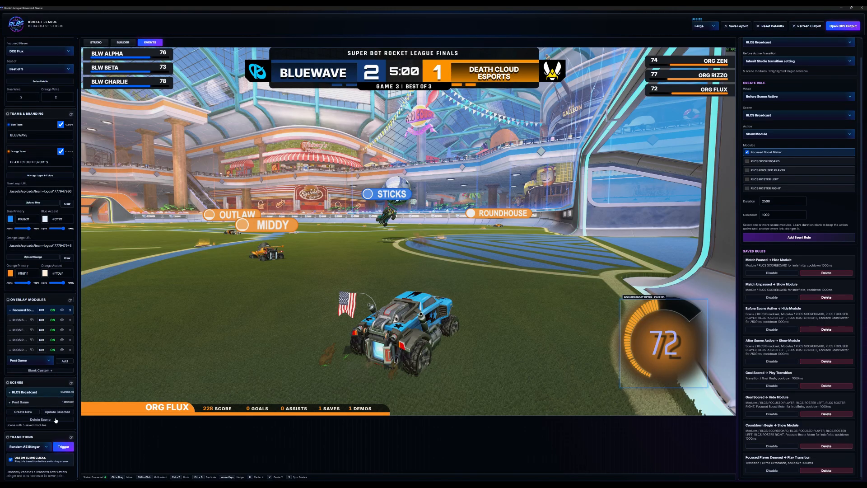
pyautogui.click(45, 448)
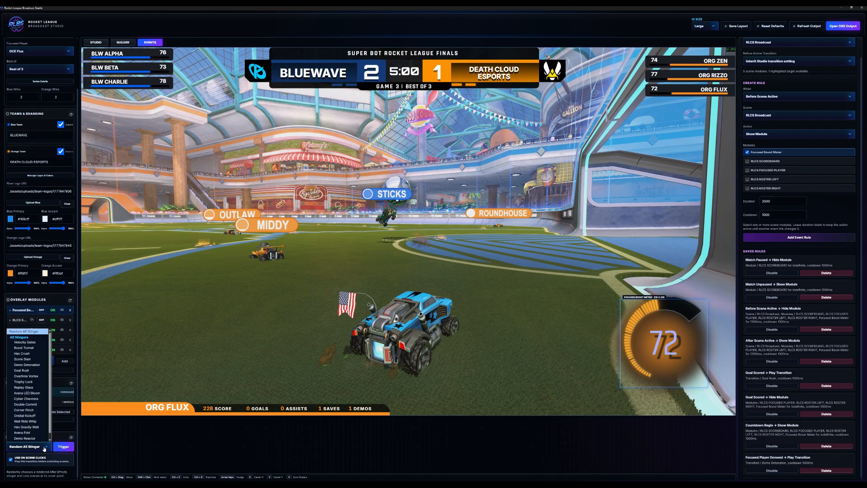
pyautogui.click(33, 406)
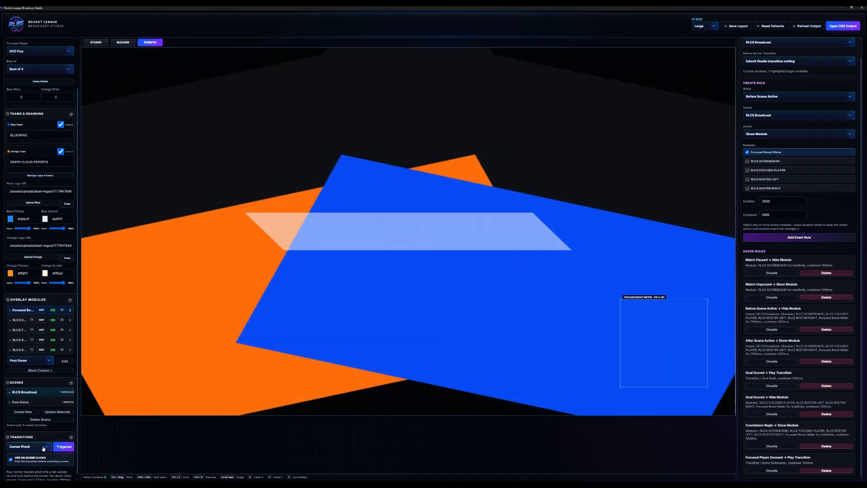
pyautogui.click(43, 447)
pyautogui.click(38, 427)
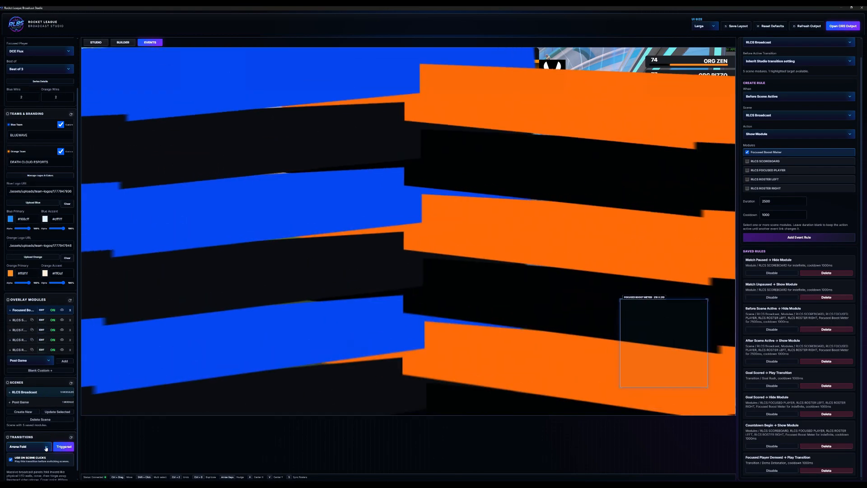
pyautogui.click(46, 448)
pyautogui.click(33, 399)
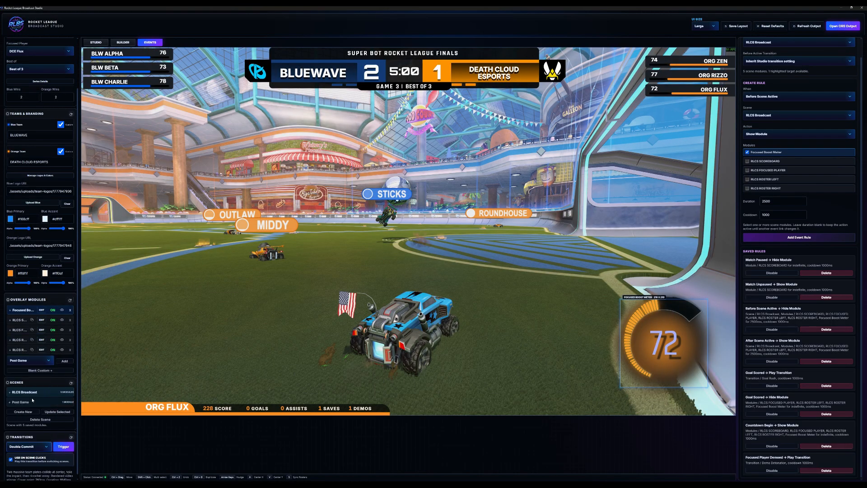
pyautogui.click(60, 449)
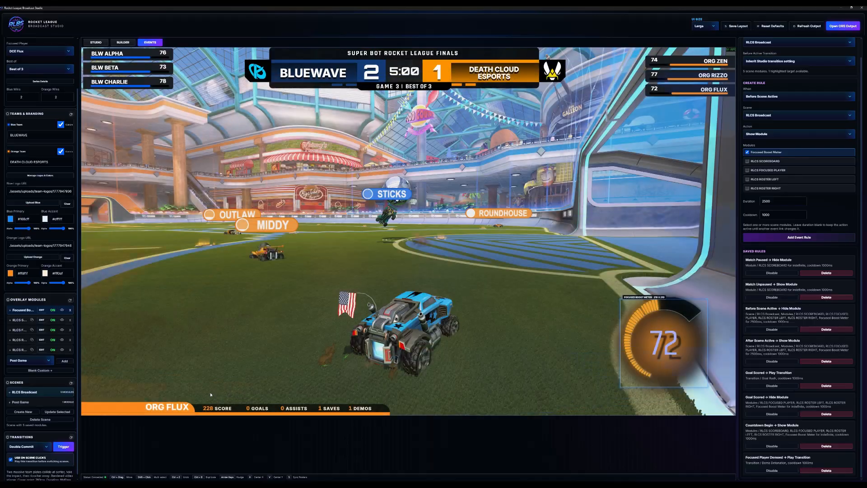
# Browse the list of available stinger transitions
pyautogui.click(43, 447)
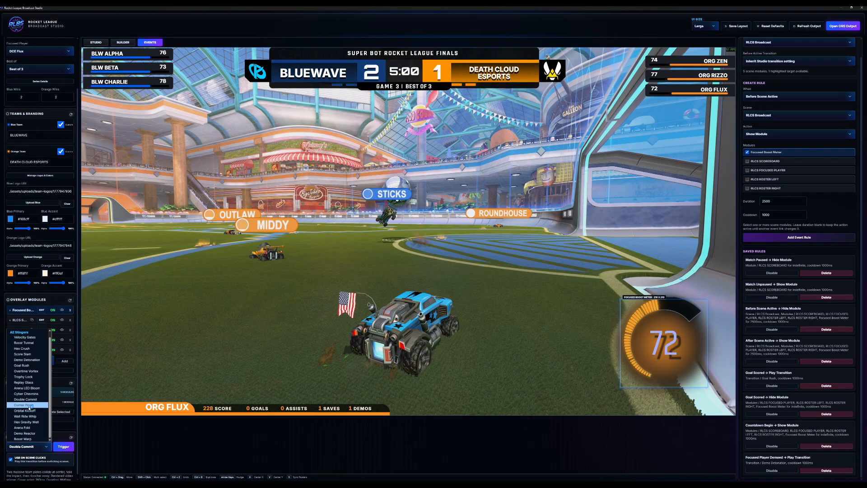
pyautogui.scroll(-1, 39, 367)
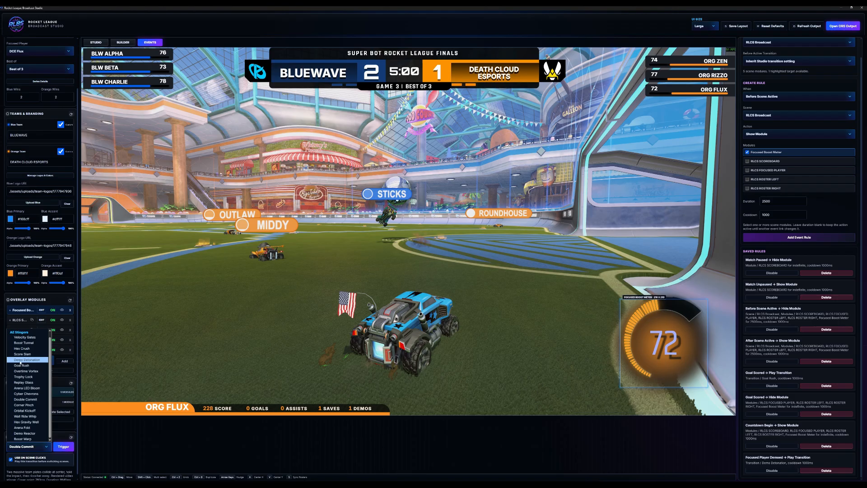
pyautogui.scroll(1, 27, 348)
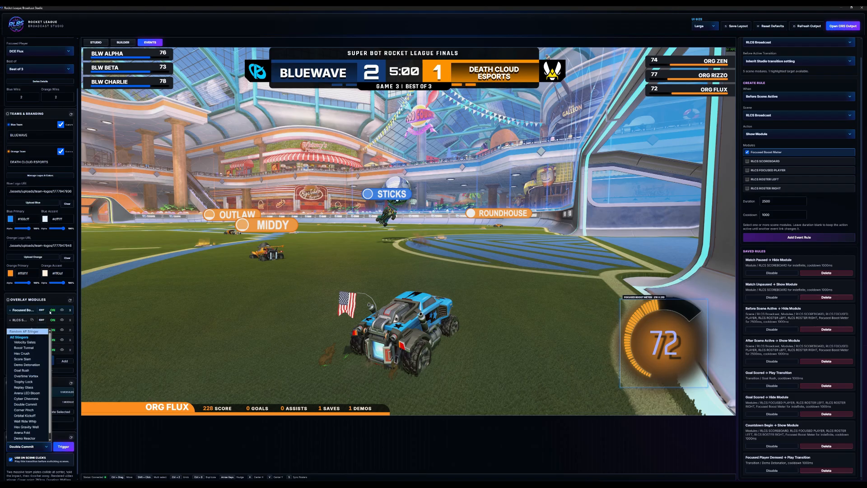